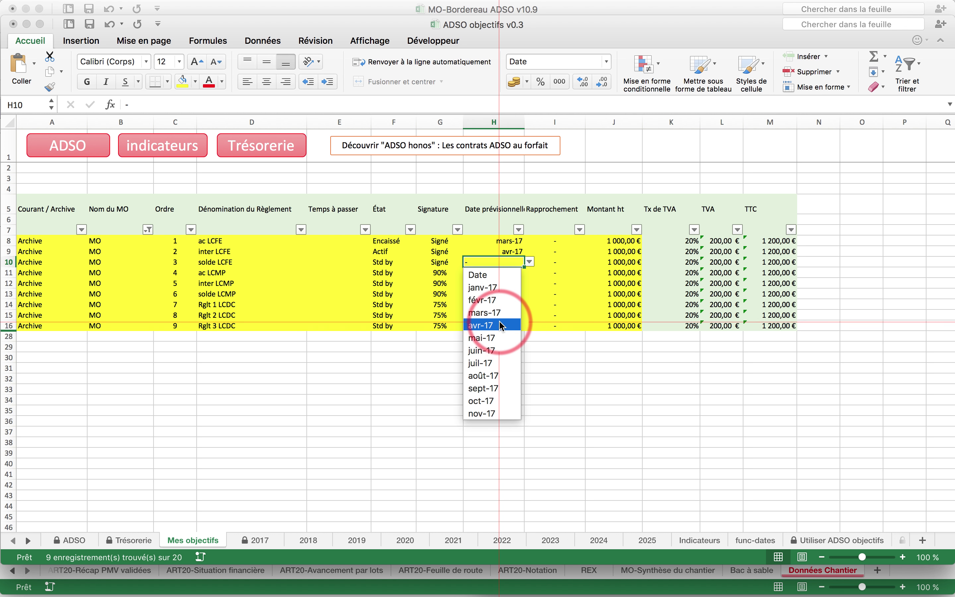
# Step: Set the planned dates to juin-17 for solde LCFE, août-17 for ac LCMP and sept-17 for inter LCMP
pyautogui.click(497, 351)
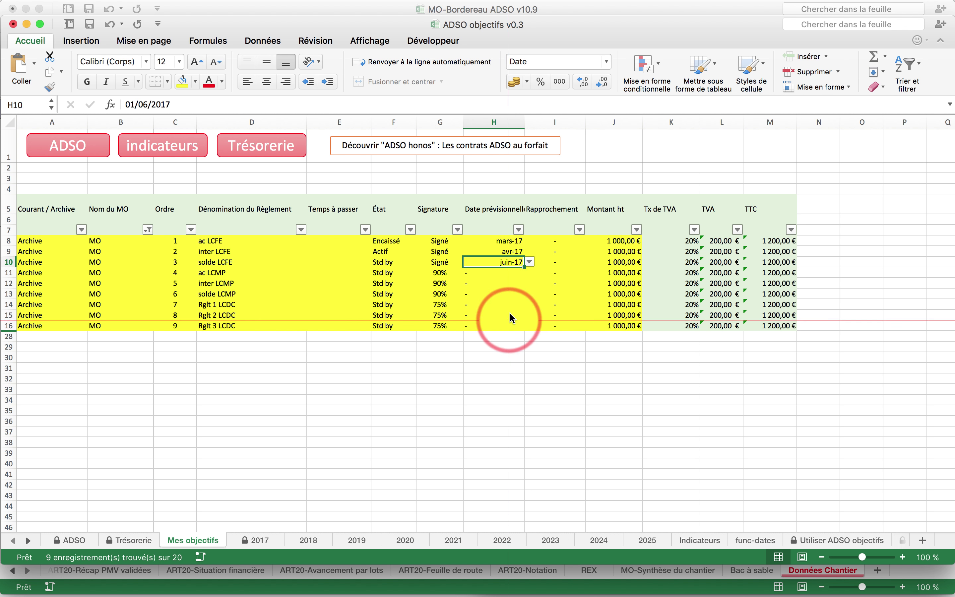
pyautogui.click(513, 273)
pyautogui.click(530, 272)
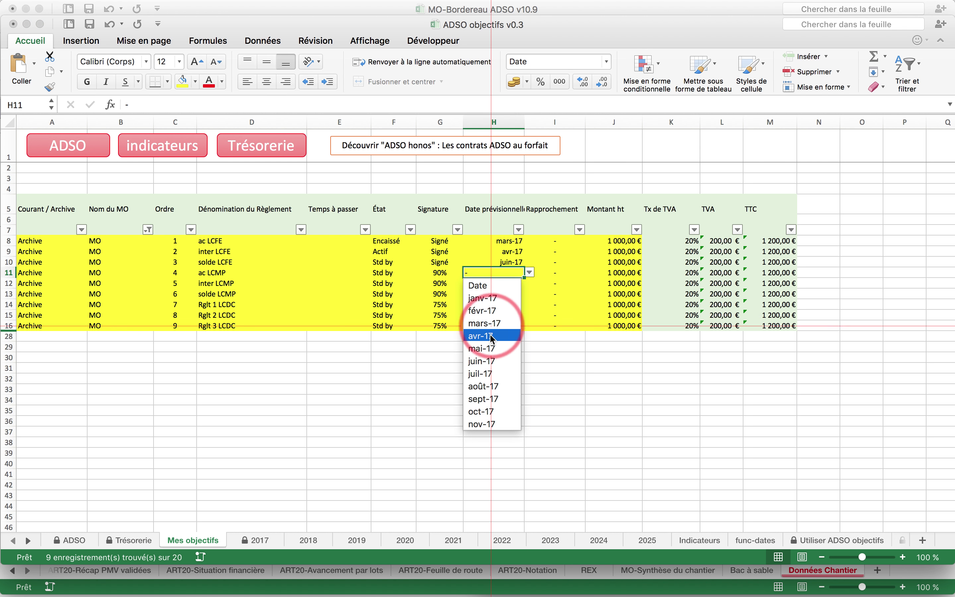
pyautogui.click(489, 386)
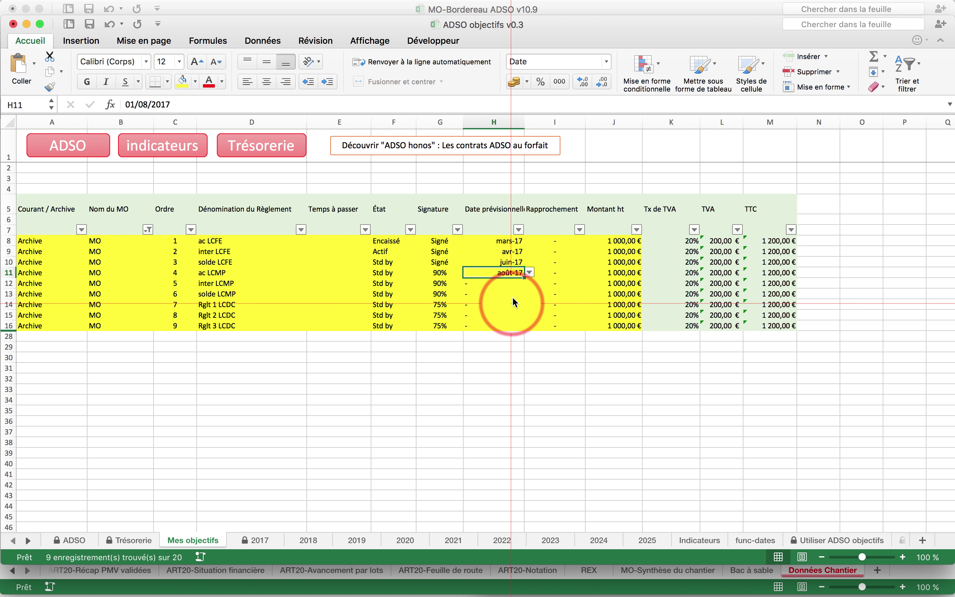
pyautogui.click(517, 283)
pyautogui.click(530, 284)
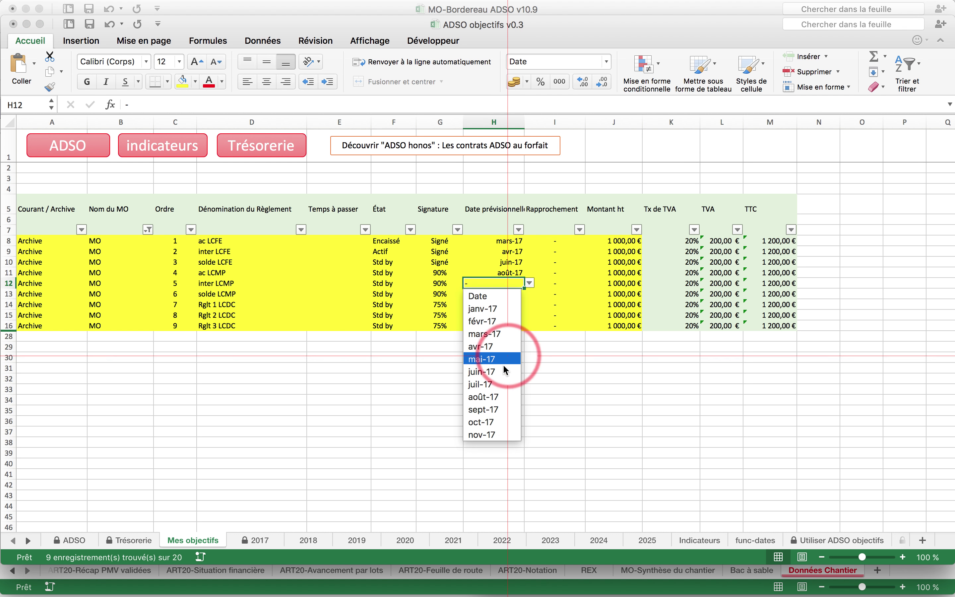
pyautogui.click(490, 408)
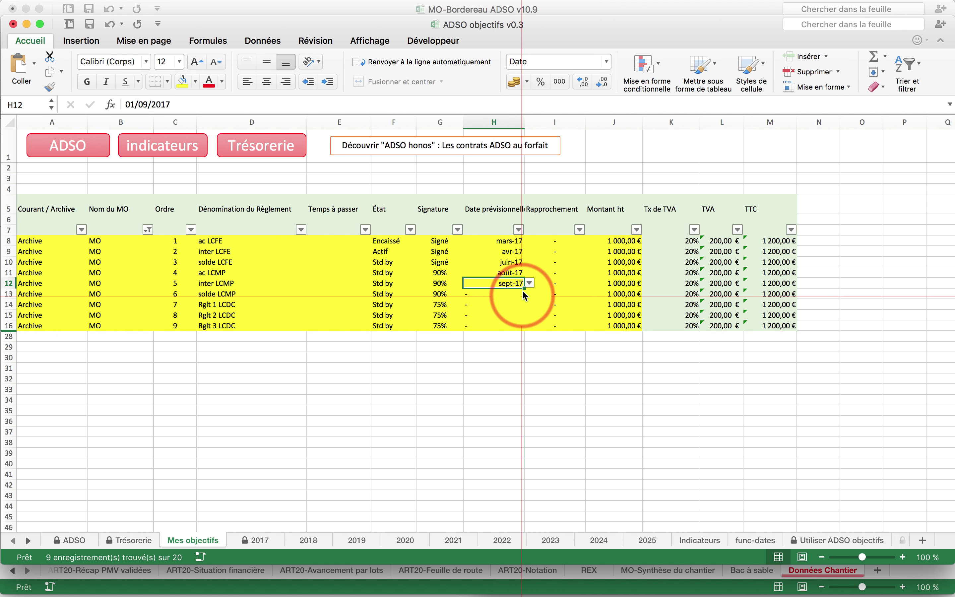
# Step: Copy the sept-17 planned date down from inter LCMP to solde LCMP and the three Rglt LCDC rows
pyautogui.moveTo(524, 288); pyautogui.dragTo(522, 316)
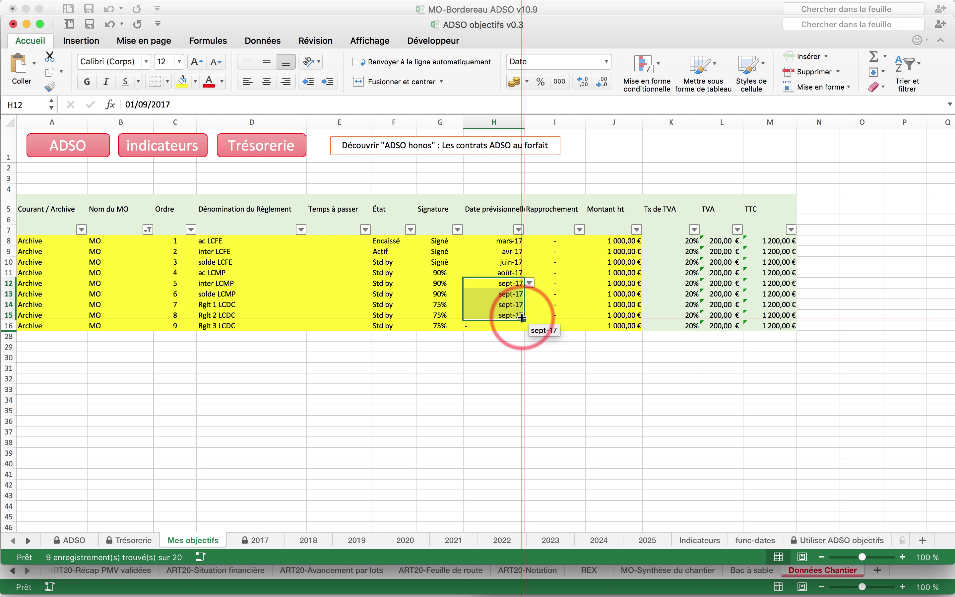
pyautogui.click(512, 284)
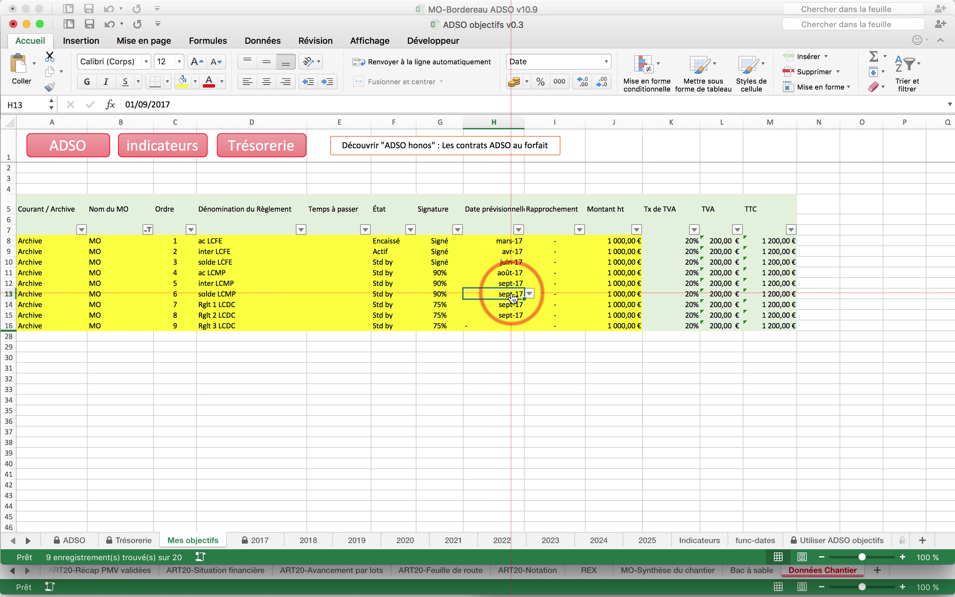
pyautogui.click(517, 304)
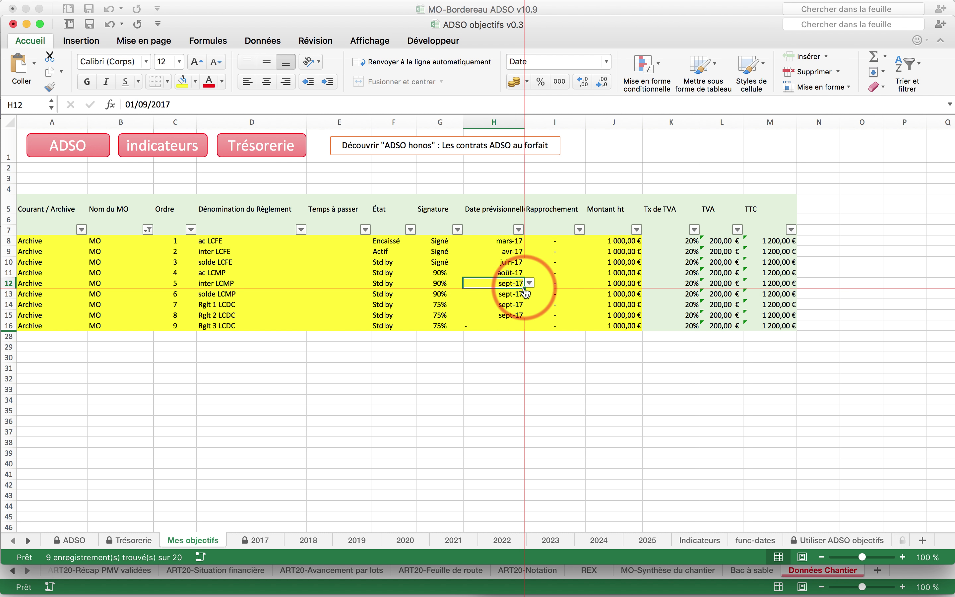
pyautogui.click(506, 305)
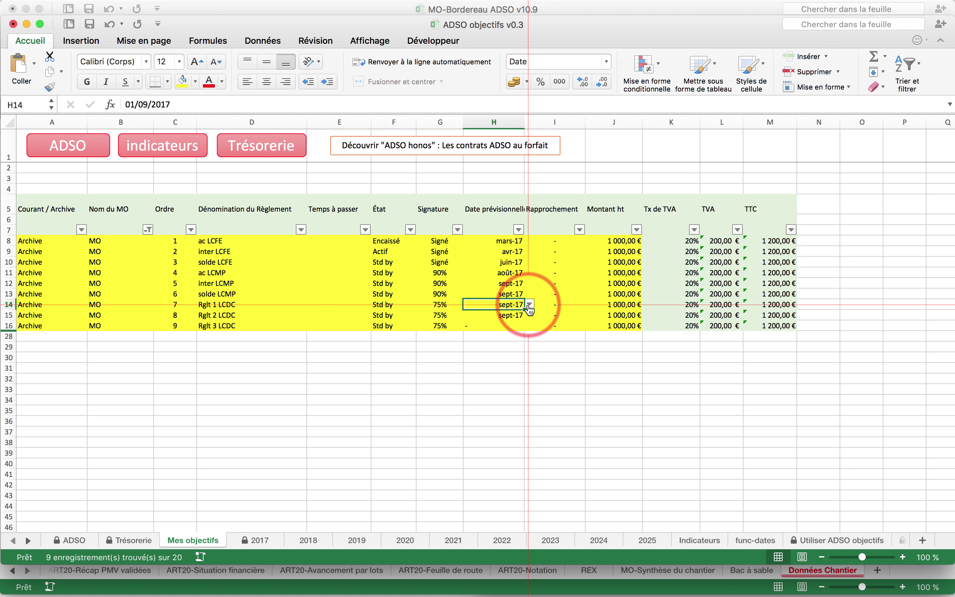
pyautogui.click(524, 318)
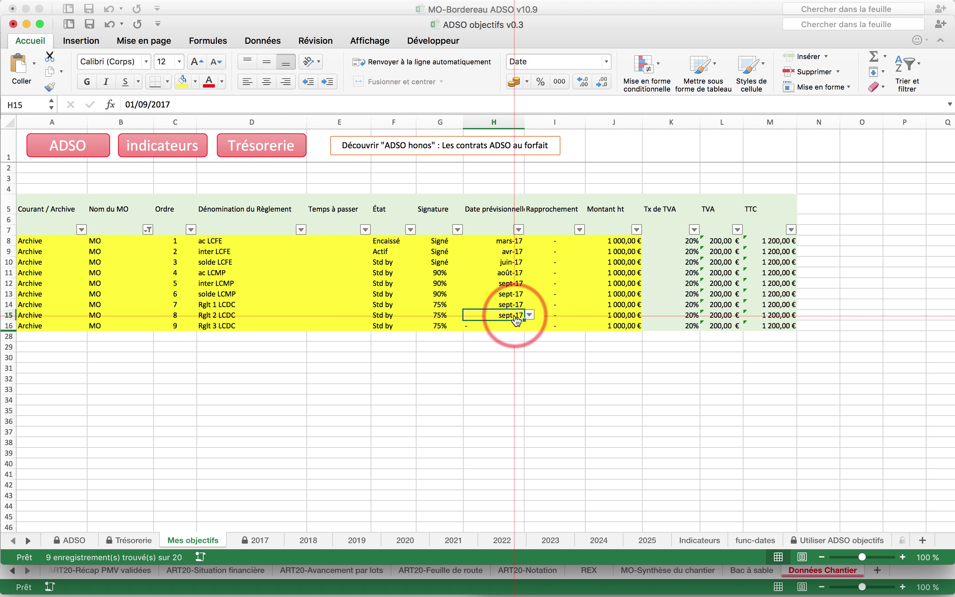
pyautogui.moveTo(525, 321); pyautogui.dragTo(524, 329)
pyautogui.click(514, 358)
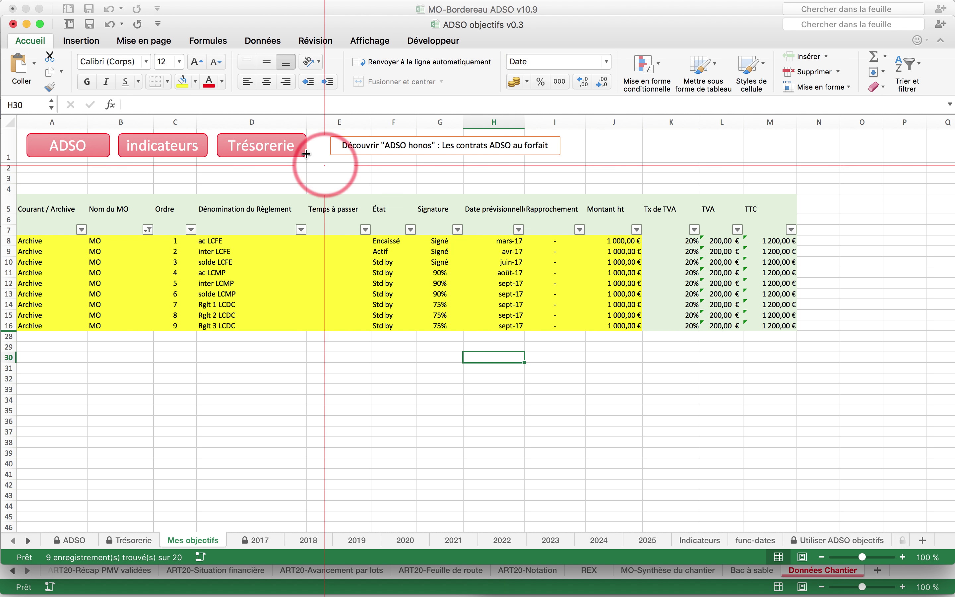
# Step: Enter 1200 as the first March income (recette TTC) in the 2017 treasury sheet
pyautogui.click(270, 145)
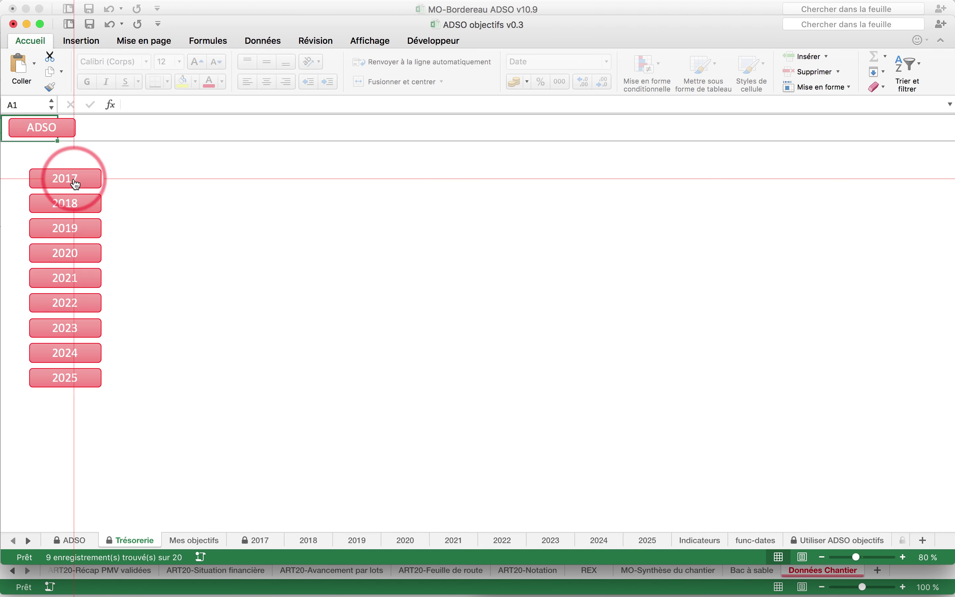
pyautogui.click(94, 184)
pyautogui.hscroll(10, 475, 280)
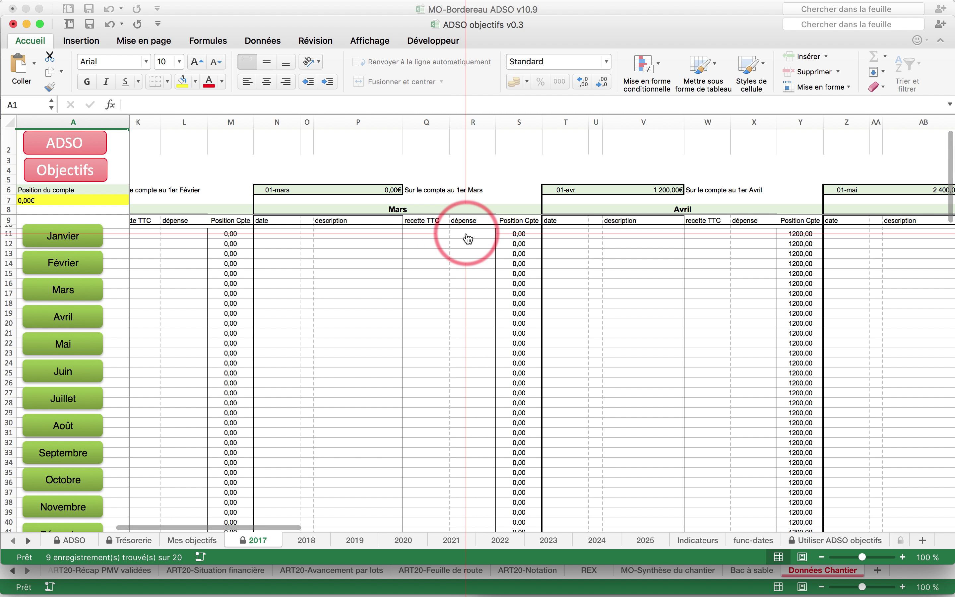
pyautogui.click(437, 237)
pyautogui.write('120')
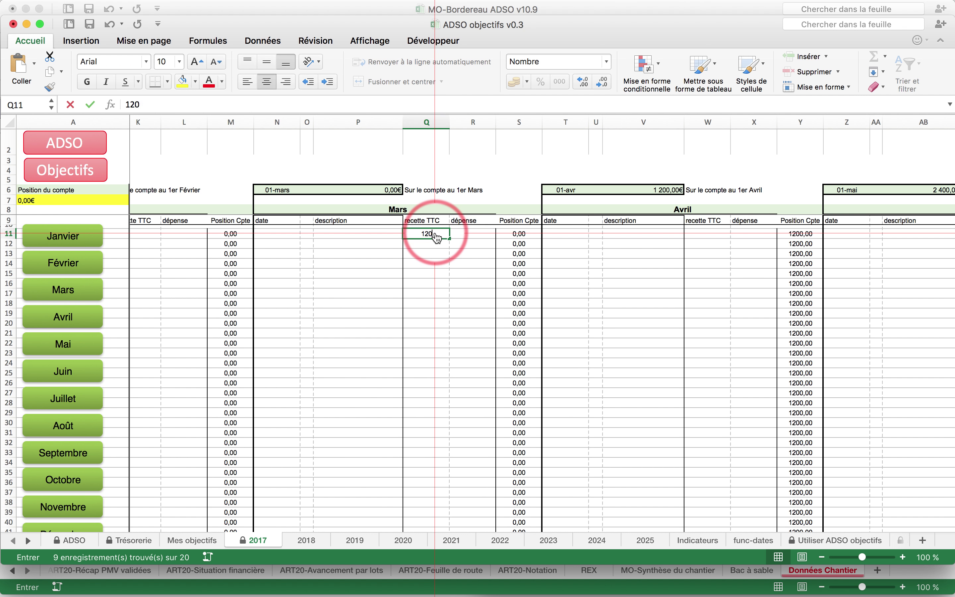
pyautogui.write('0')
pyautogui.press('Return')
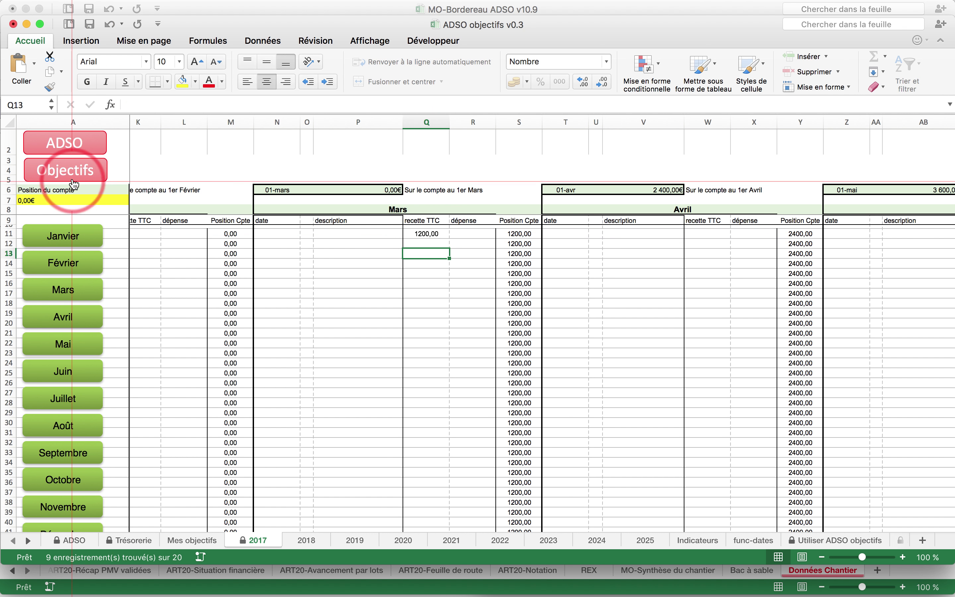
# Step: Describe the first March treasury entry as "MO-acompte LCFE"
pyautogui.click(340, 237)
pyautogui.write('M')
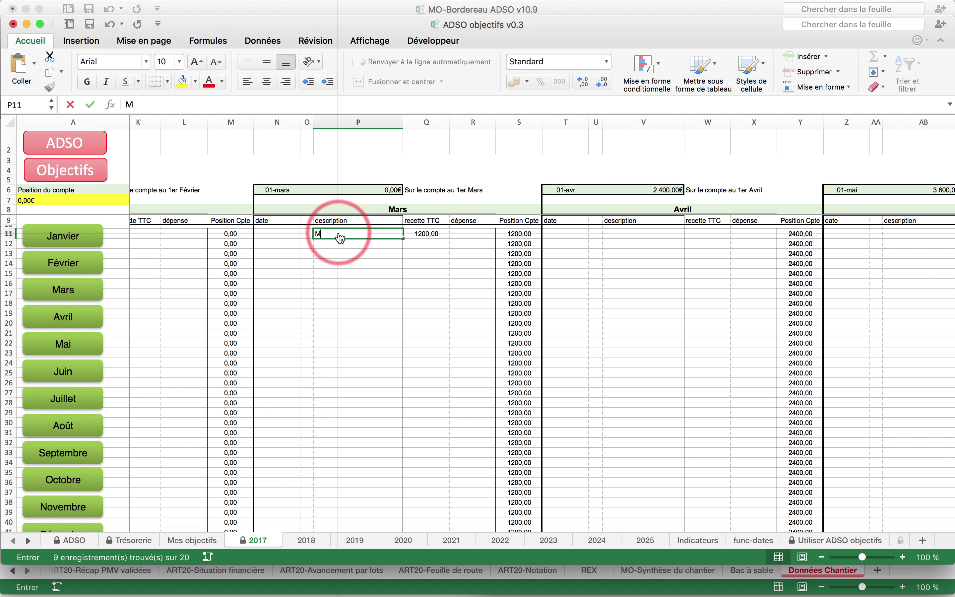
pyautogui.write('O-acompte LCFE')
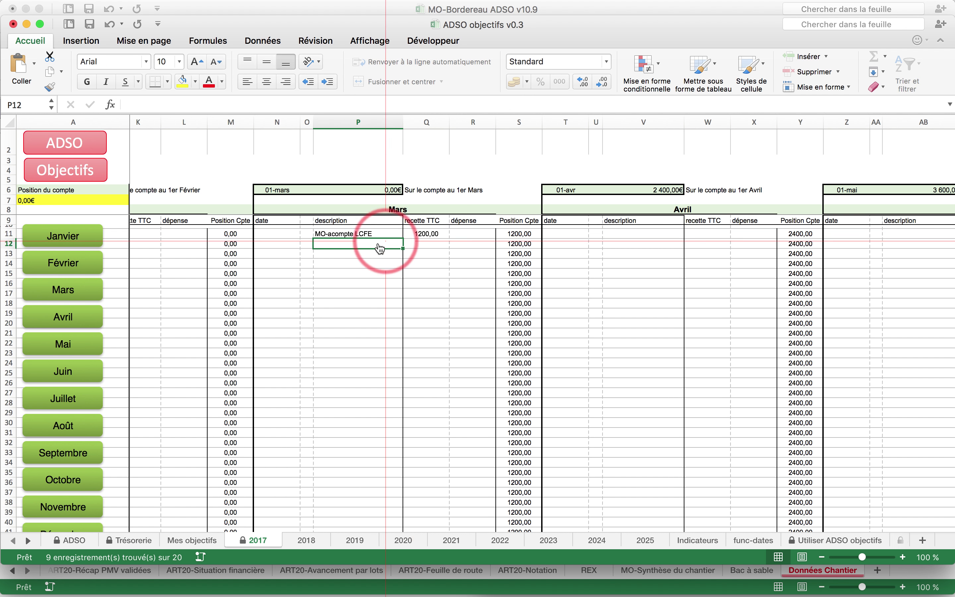
# Step: Return to the objectives sheet and set the Rapprochement of the ac LCFE payment to intégré
pyautogui.click(65, 170)
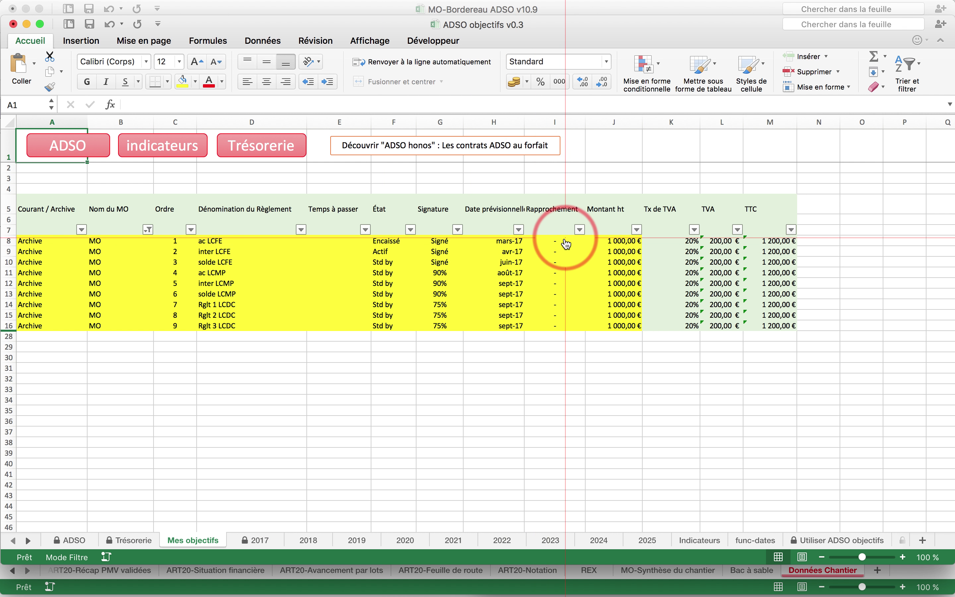
pyautogui.click(579, 242)
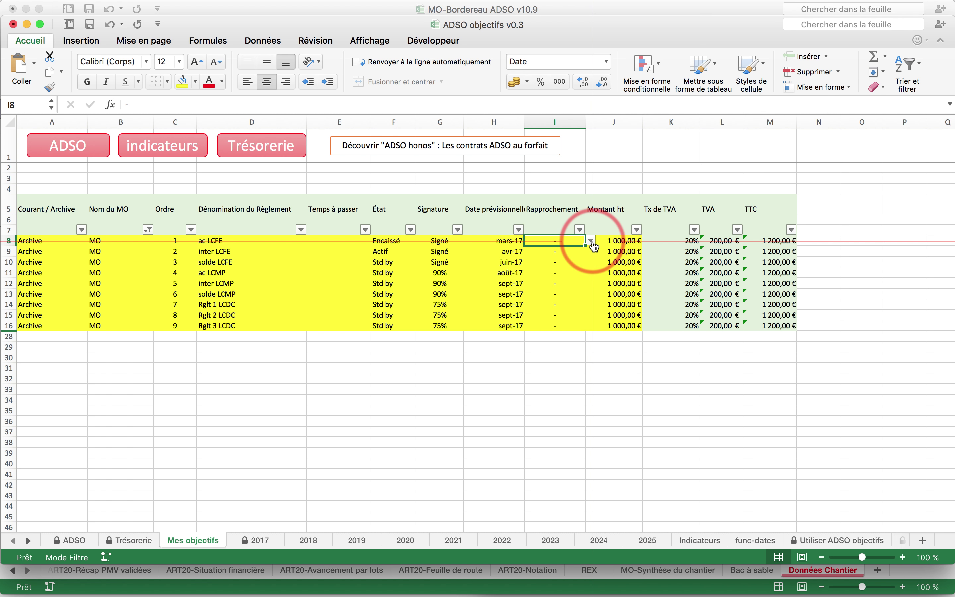
pyautogui.click(544, 267)
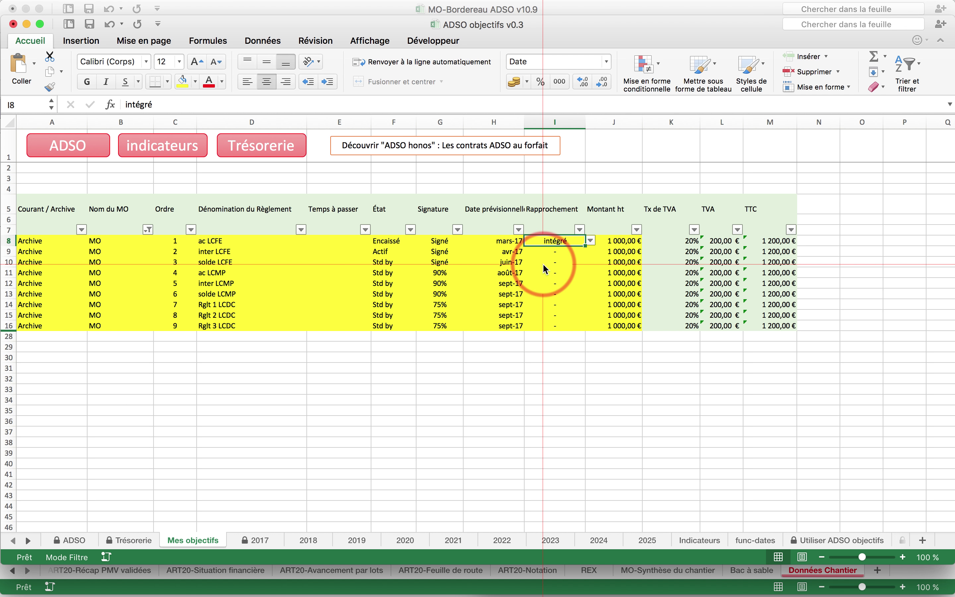
pyautogui.click(569, 412)
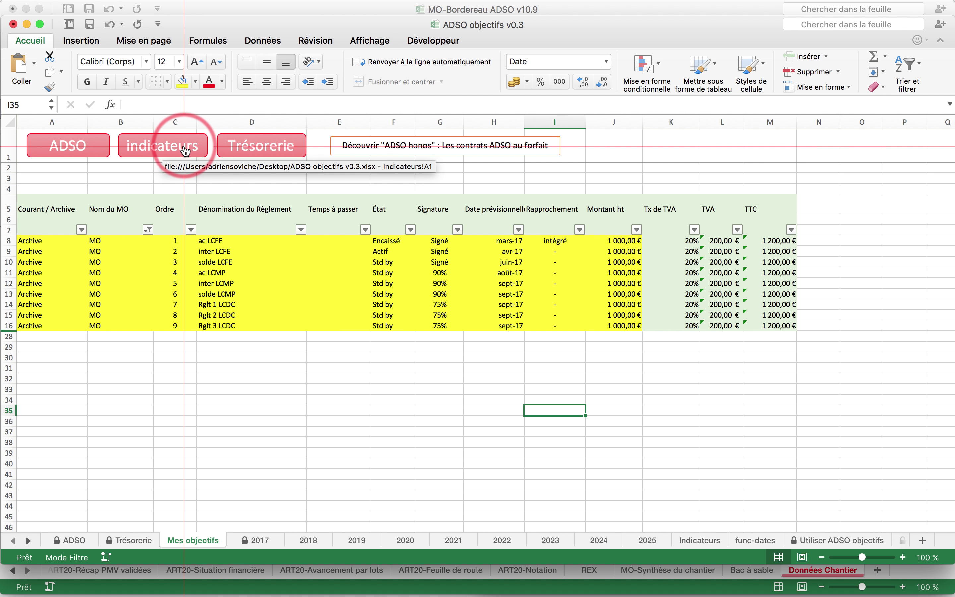
# Step: Enter an April income of 1200 described as "MO-inter LCFE" in the first row of the 2017 treasury sheet
pyautogui.click(253, 153)
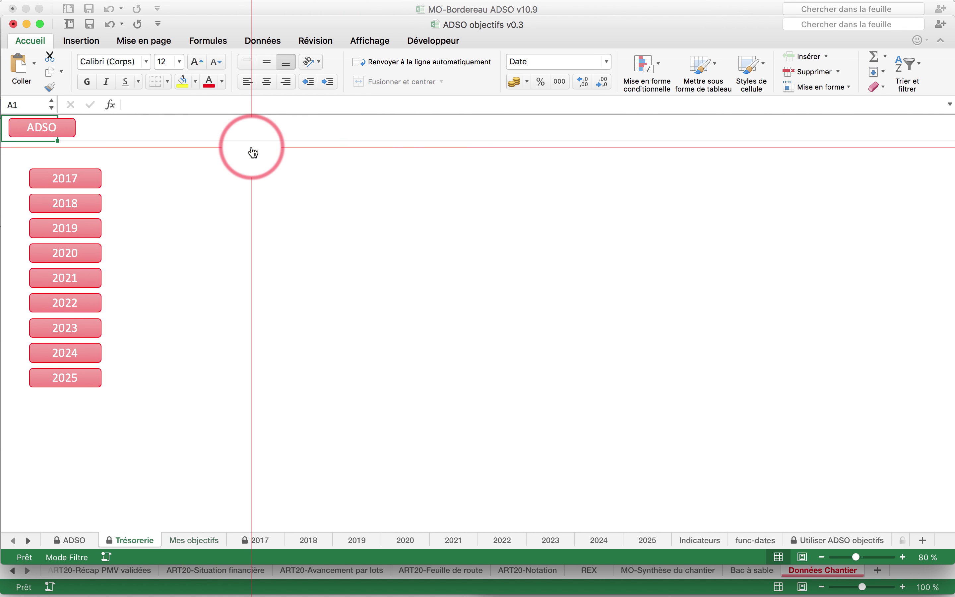
pyautogui.click(77, 179)
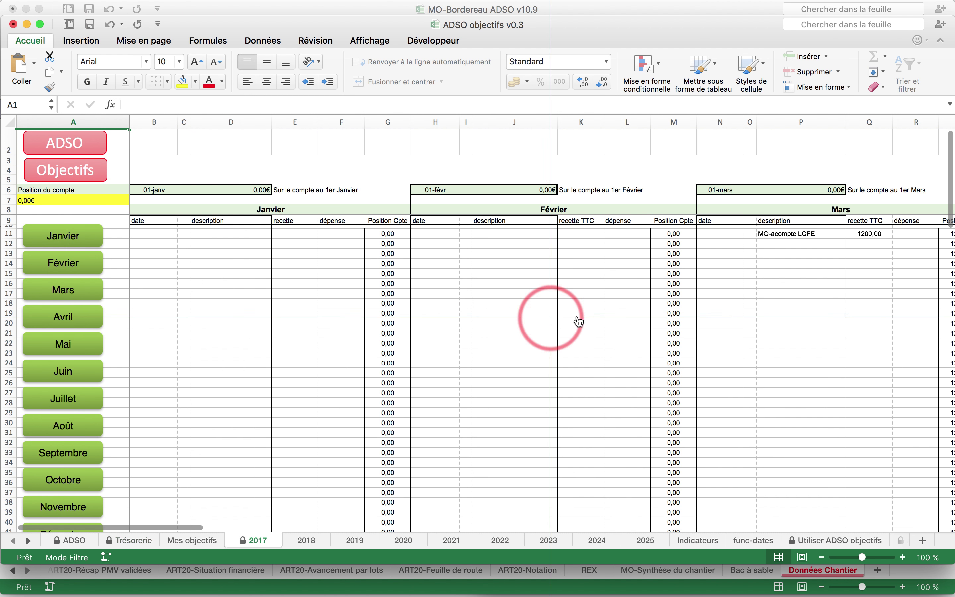
pyautogui.hscroll(6, 671, 304)
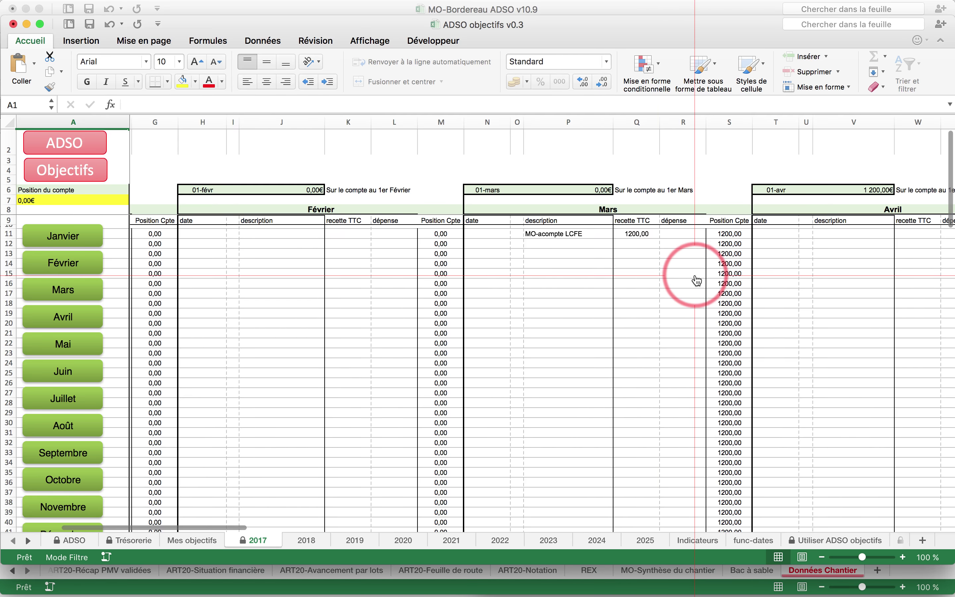
pyautogui.hscroll(5, 696, 280)
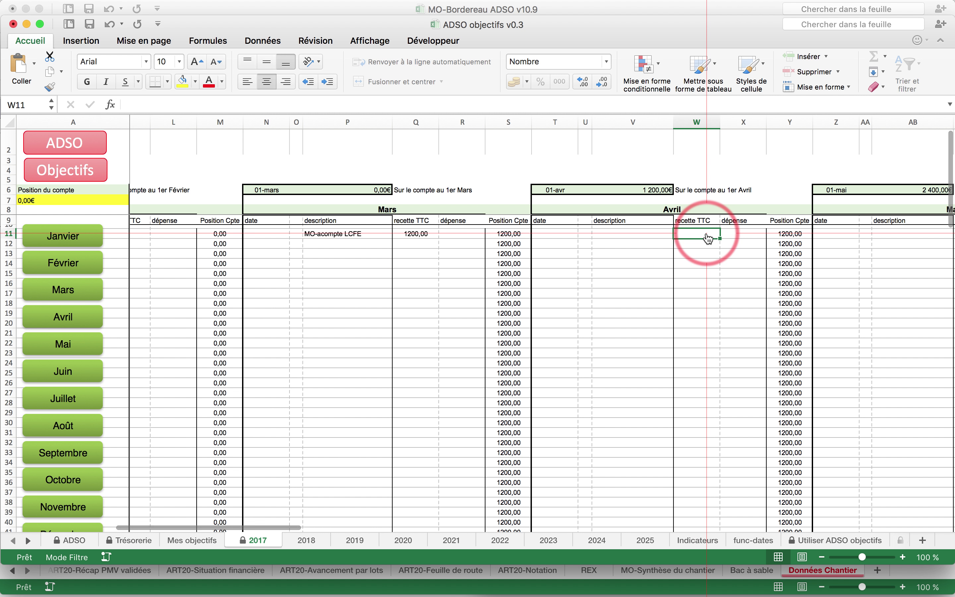
pyautogui.press('BackSpace')
pyautogui.press('Return')
pyautogui.write('MO-inter LCFE')
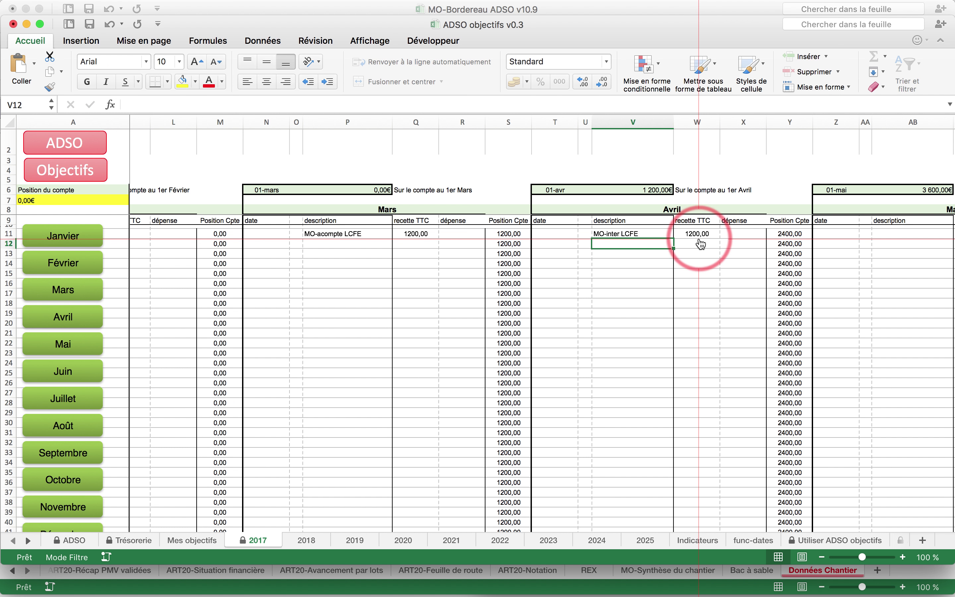
# Step: Go back to the objectives sheet and set the Rapprochement of the inter LCFE payment to intégré
pyautogui.click(99, 141)
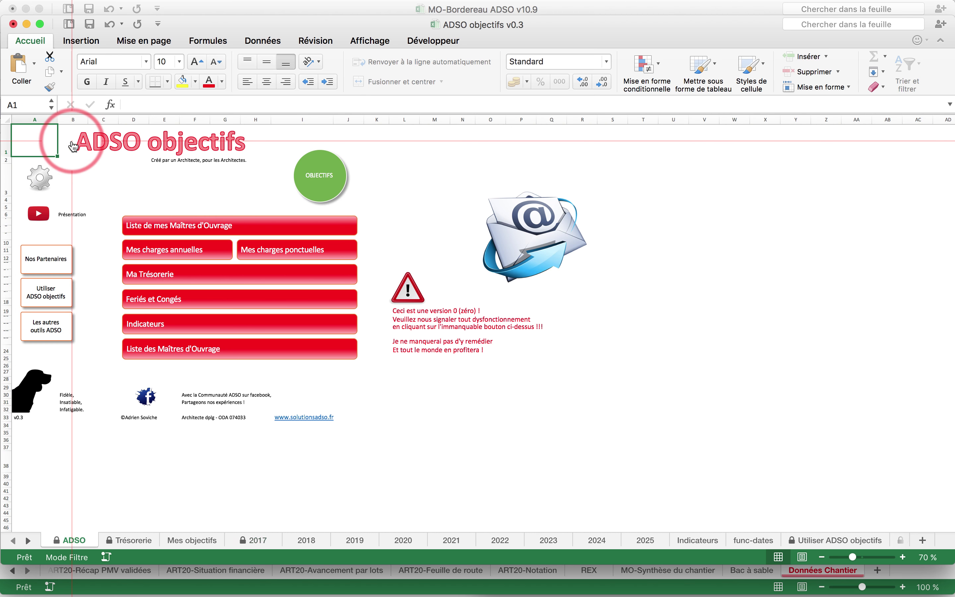
pyautogui.click(318, 178)
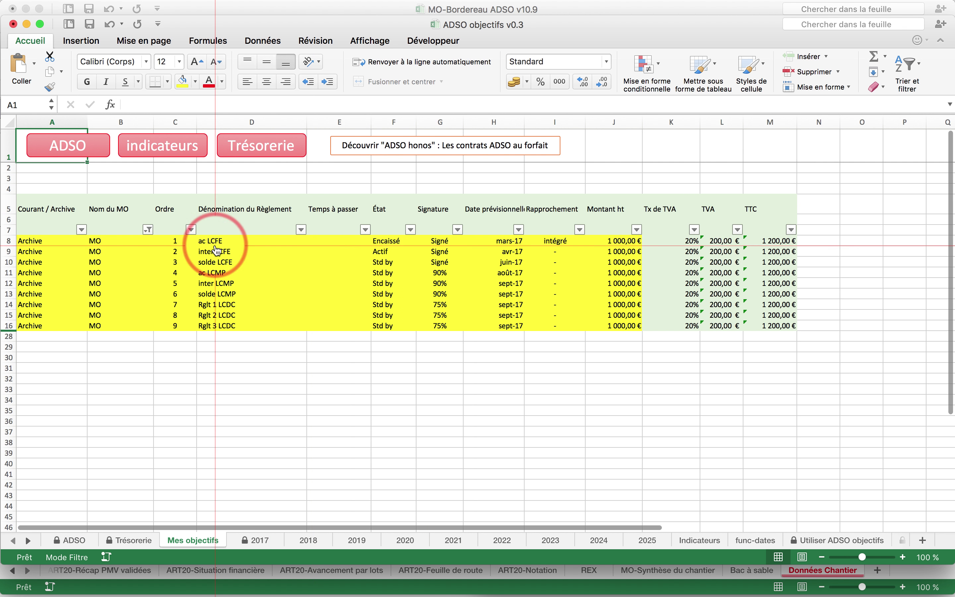
pyautogui.click(552, 251)
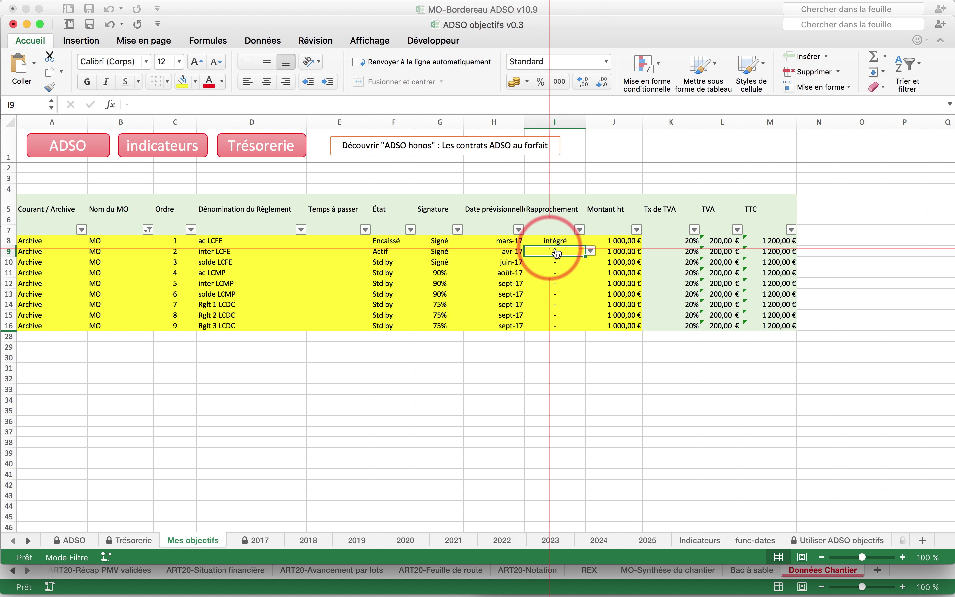
pyautogui.click(591, 251)
pyautogui.click(547, 277)
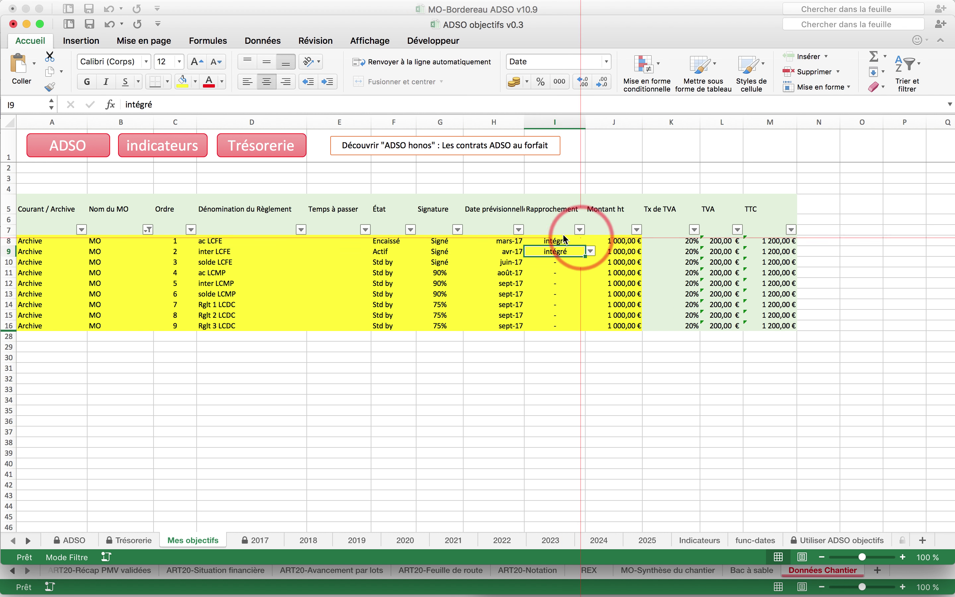
# Step: Examine the totals and balances at the foot of the March, April and May columns in the 2017 treasury sheet
pyautogui.click(258, 145)
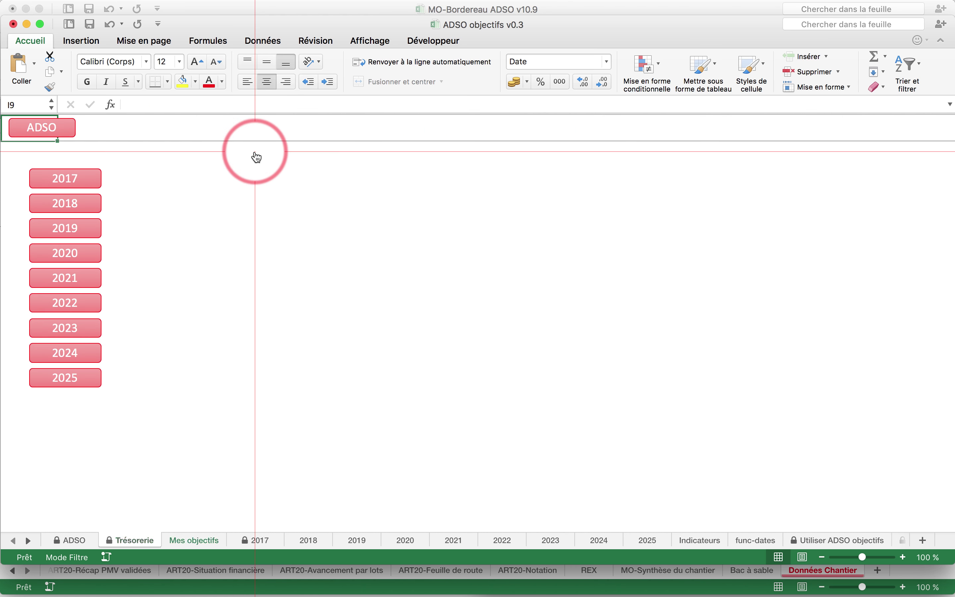
pyautogui.click(95, 179)
pyautogui.scroll(-10, 462, 312)
pyautogui.scroll(-5, 463, 311)
pyautogui.hscroll(10, 463, 311)
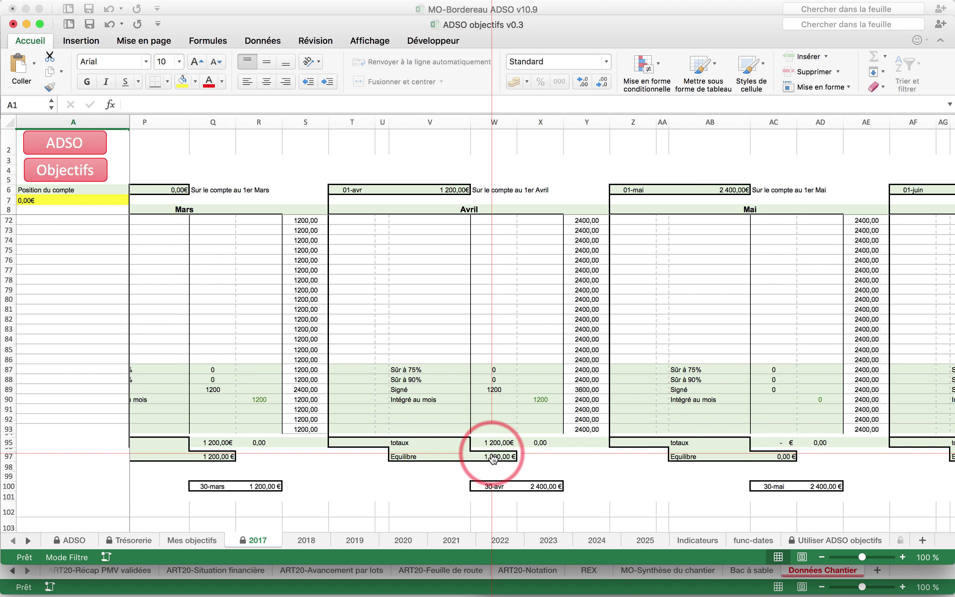
# Step: Check the objectives list, reopen the 2017 treasury sheet through Trésorerie and examine the totals at the foot of the March and April columns
pyautogui.click(65, 170)
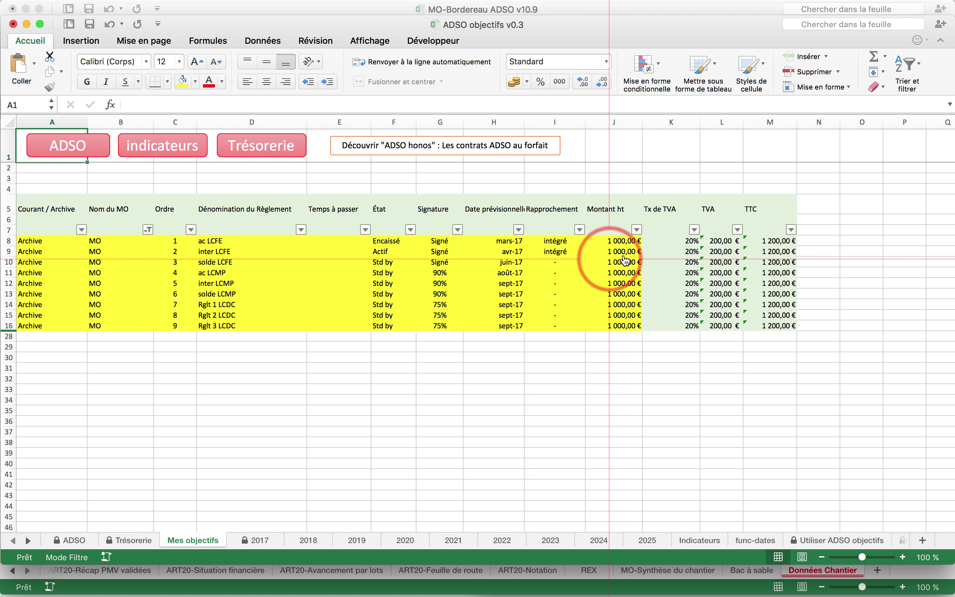
pyautogui.click(256, 145)
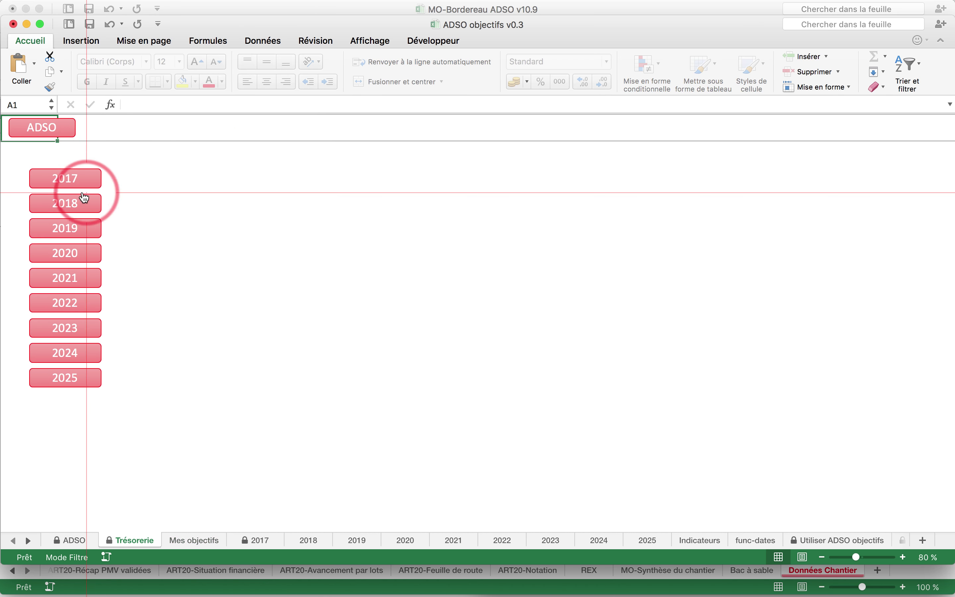
pyautogui.click(71, 189)
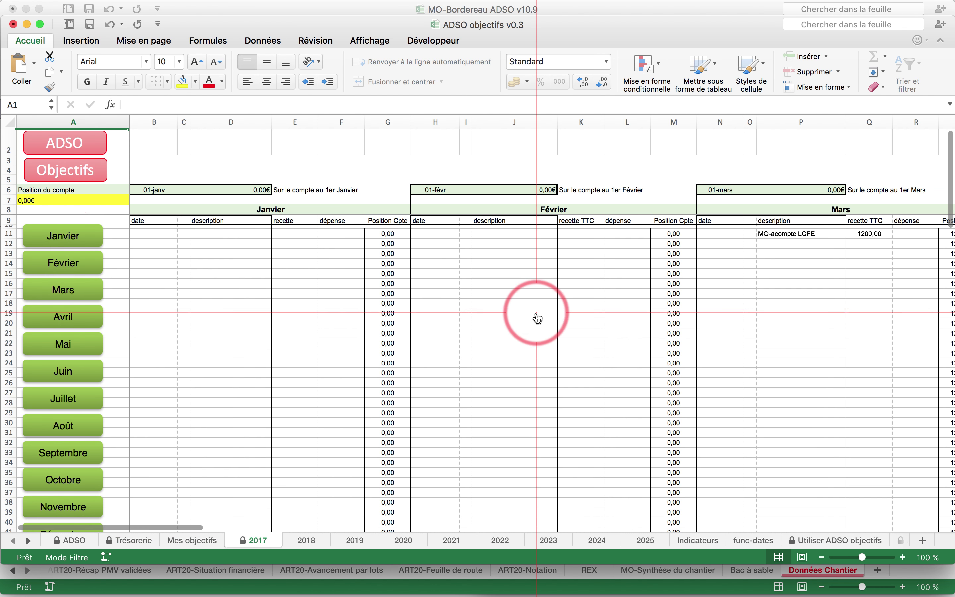
pyautogui.scroll(-15, 538, 318)
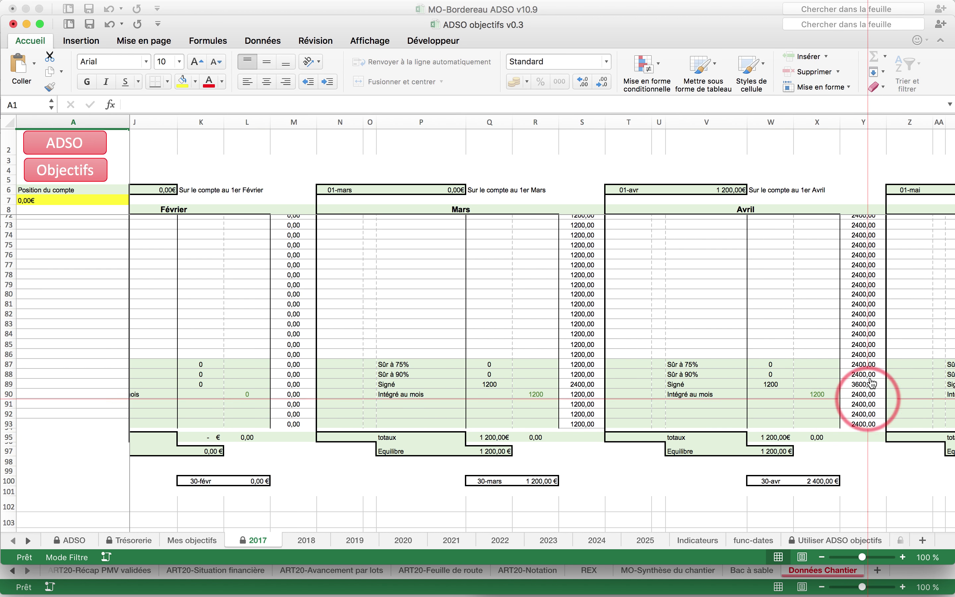
# Step: Examine the chart of the account's evolution on the 1st of each month, below the monthly tables of the 2017 sheet
pyautogui.scroll(-10, 859, 363)
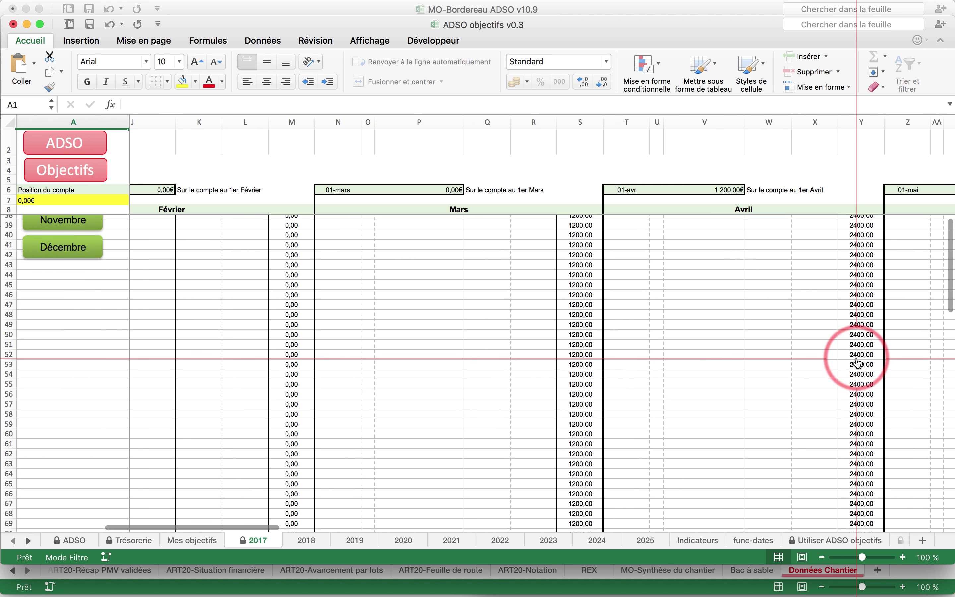
pyautogui.scroll(-4, 859, 363)
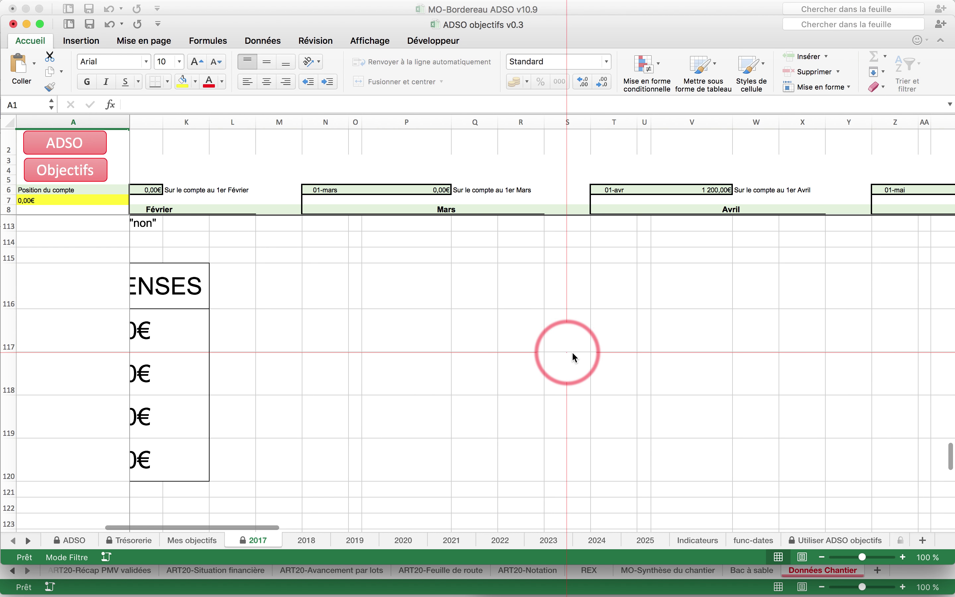
pyautogui.hscroll(5, 809, 343)
pyautogui.scroll(-3, 808, 344)
pyautogui.scroll(-3, 808, 344)
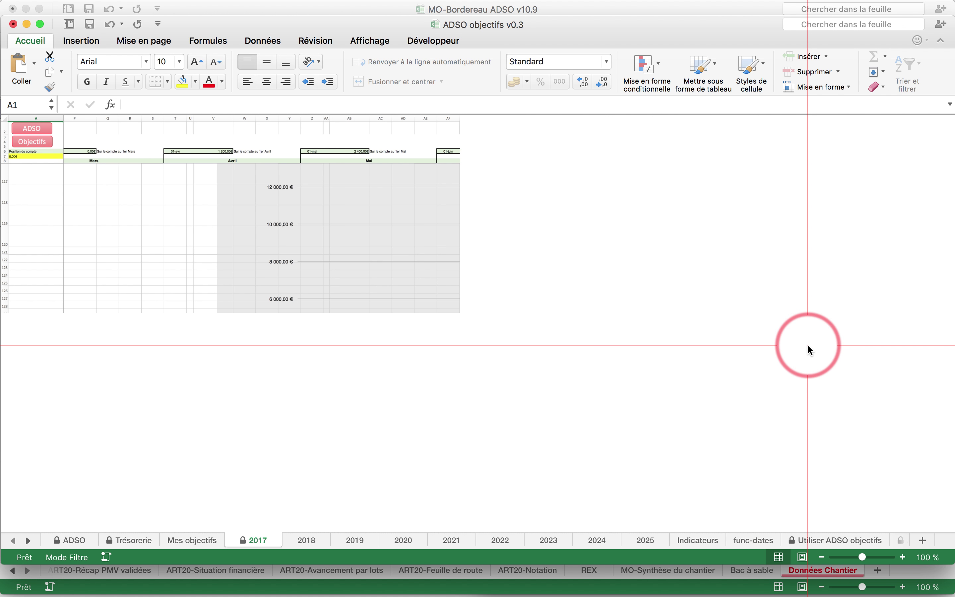
pyautogui.scroll(-2, 810, 350)
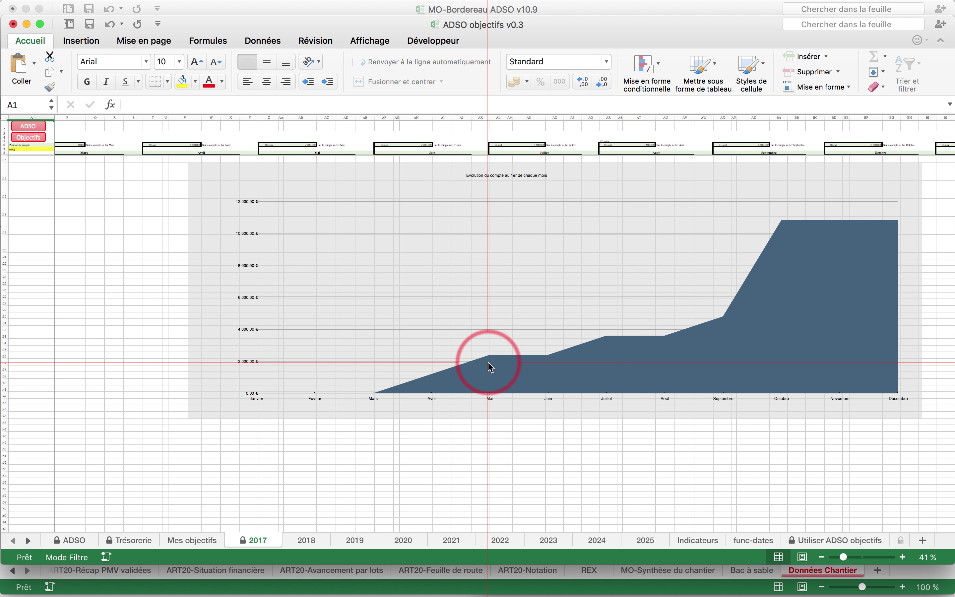
# Step: Go back from the 2017 treasury sheet to the objectives list by way of the ADSO home sheet
pyautogui.scroll(10, 489, 367)
pyautogui.hscroll(-10, 489, 366)
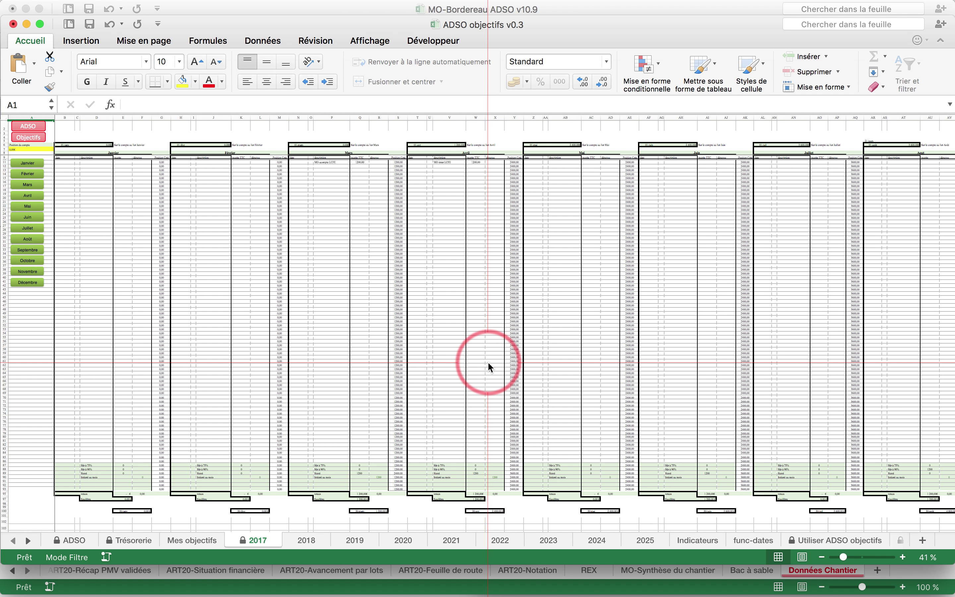
pyautogui.click(39, 128)
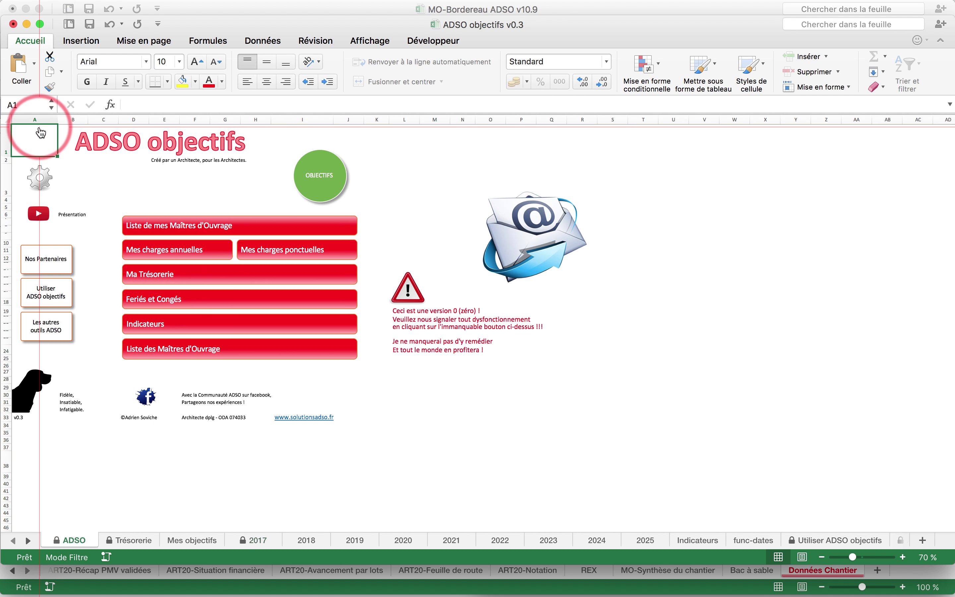
pyautogui.click(321, 182)
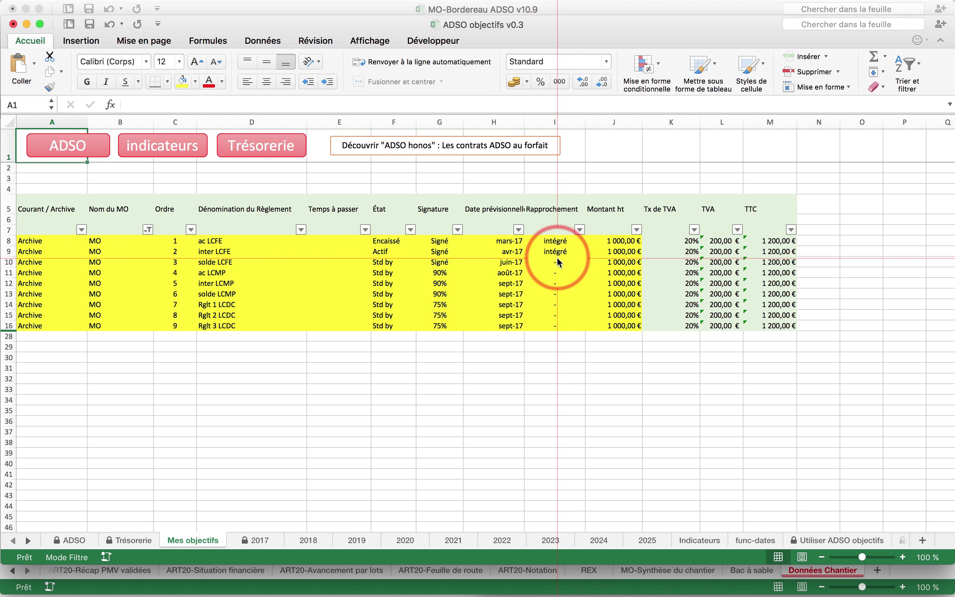
pyautogui.click(321, 379)
pyautogui.moveTo(419, 417); pyautogui.dragTo(255, 343)
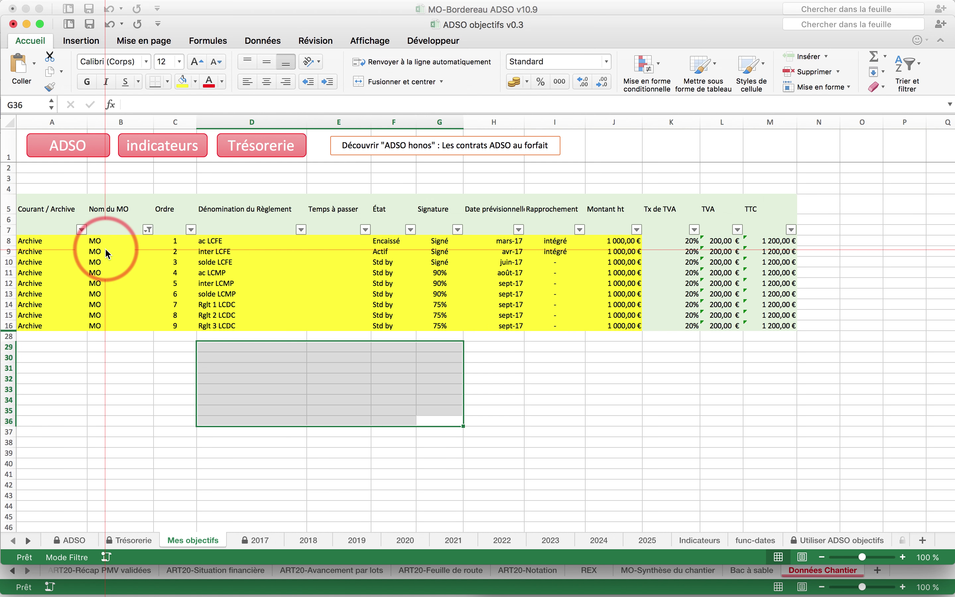
pyautogui.press('F11')
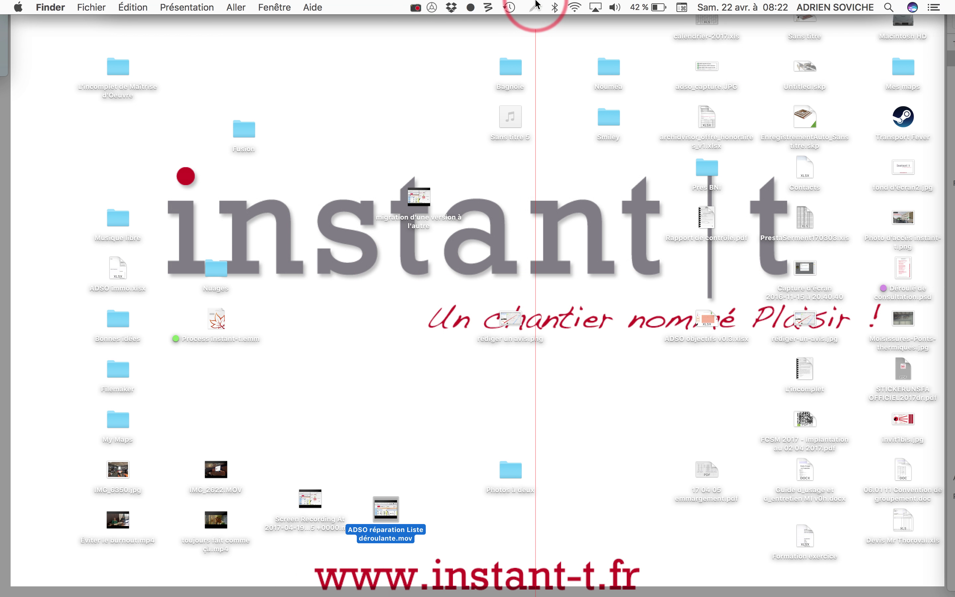